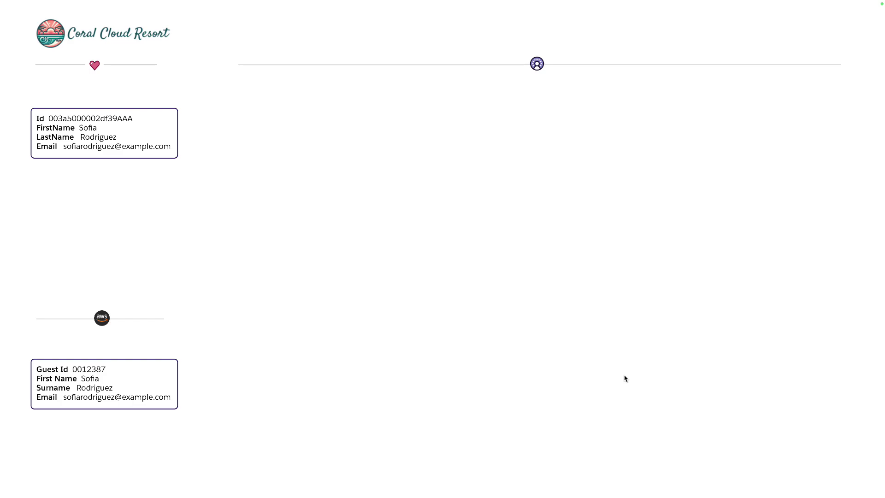
Step: Advance the diagram to show ingestion into Contact and Guest data lake objects and mapping to Individual
key(Right)
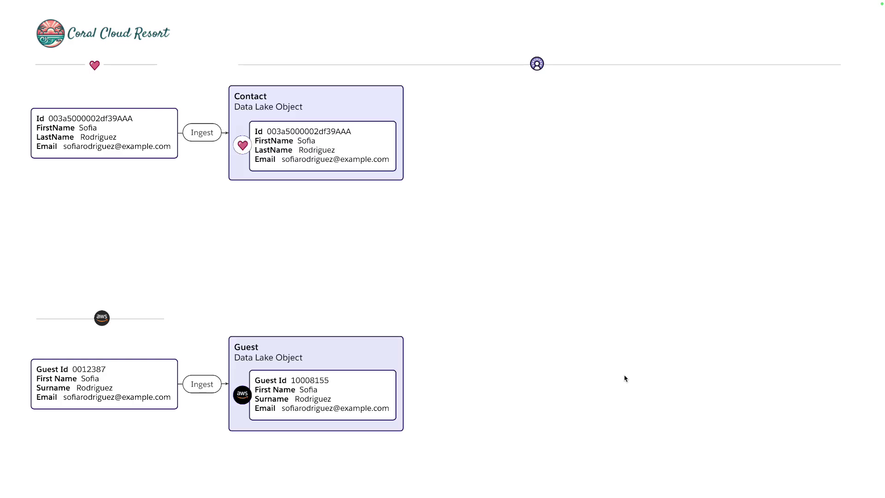
key(Right)
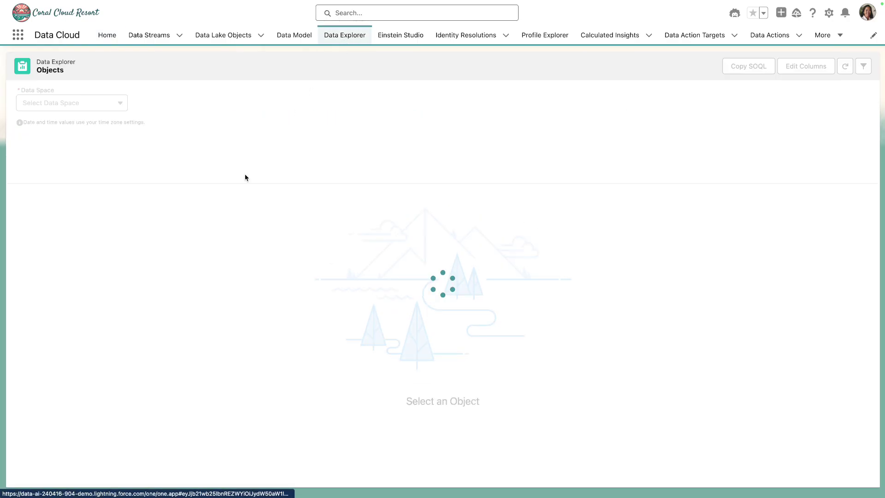
Step: Load the Individual data model object's records in Data Explorer
click(212, 102)
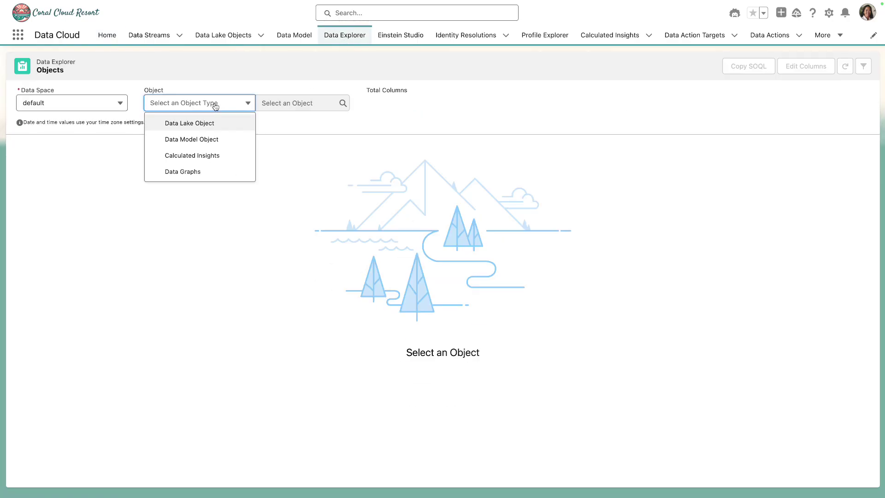
click(220, 138)
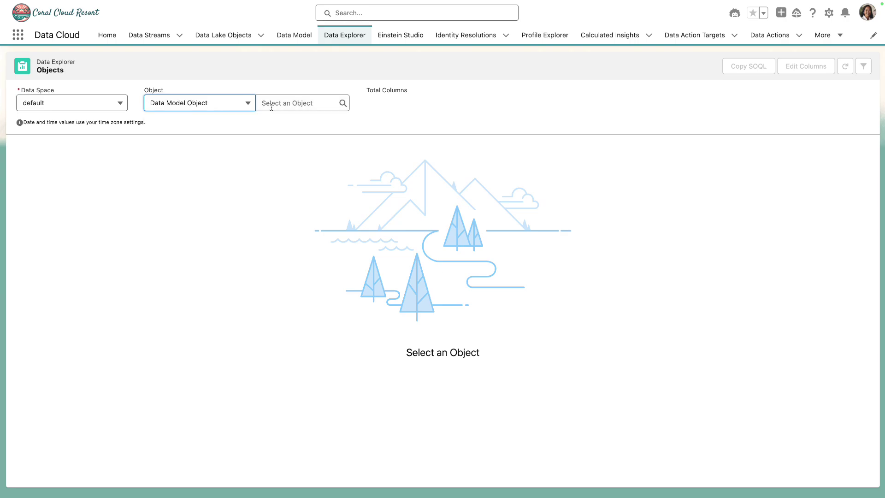
click(288, 99)
click(305, 251)
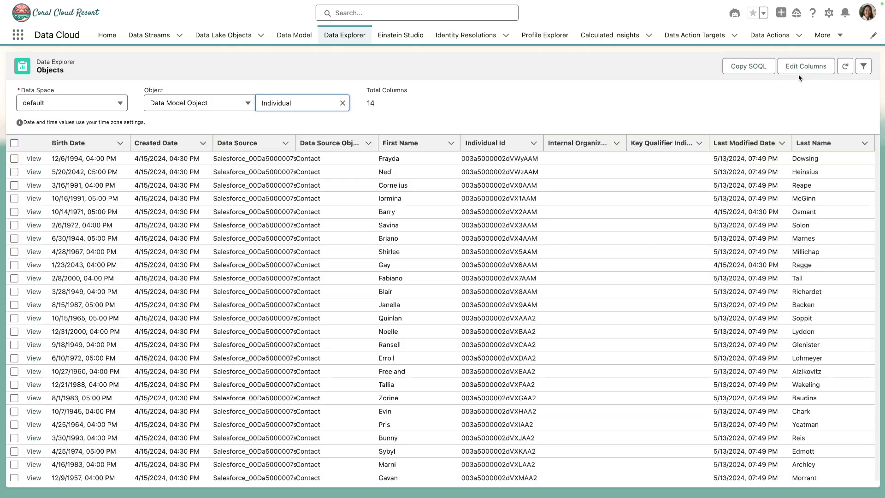
Step: Remove the Created Date and Data Source Object columns and move Individual Id to the top
click(801, 69)
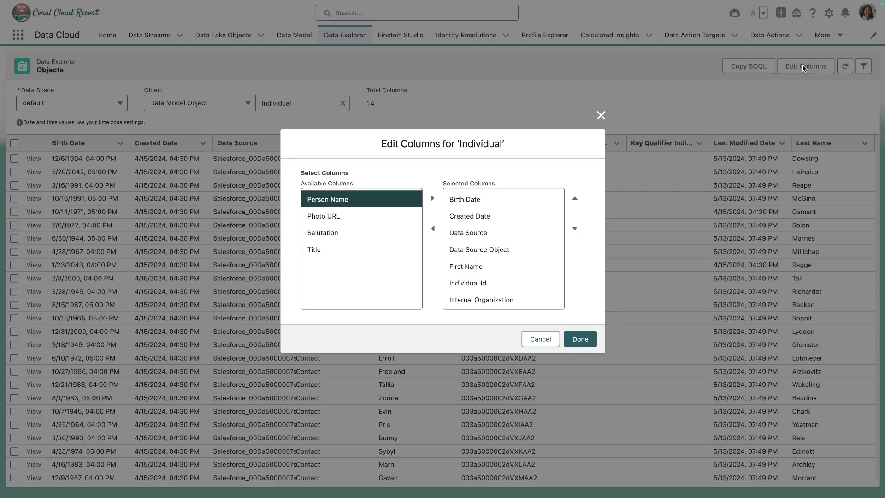
click(472, 217)
click(432, 230)
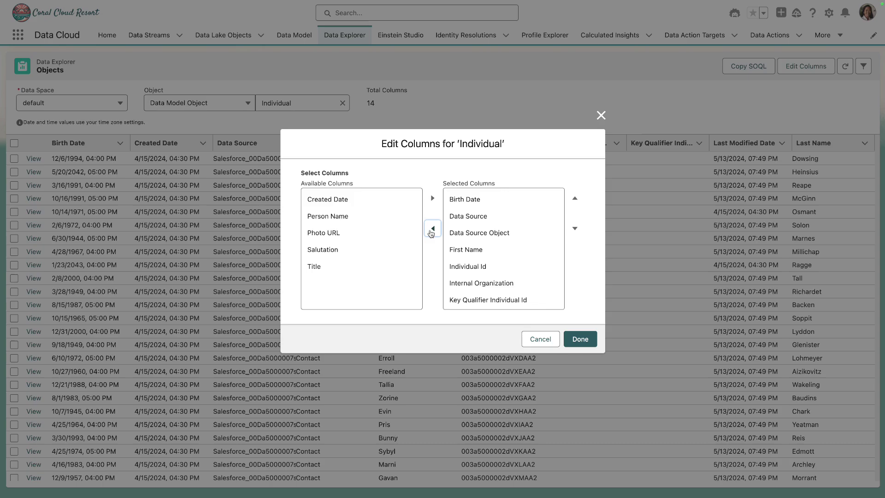
click(454, 233)
click(433, 229)
click(466, 250)
click(574, 198)
click(574, 198)
click(574, 198)
Step: Remove the Internal Organization, Key Qualifier Individual Id and Last Modified Date columns, and apply
click(492, 266)
click(433, 228)
click(458, 266)
click(432, 228)
click(459, 266)
click(432, 228)
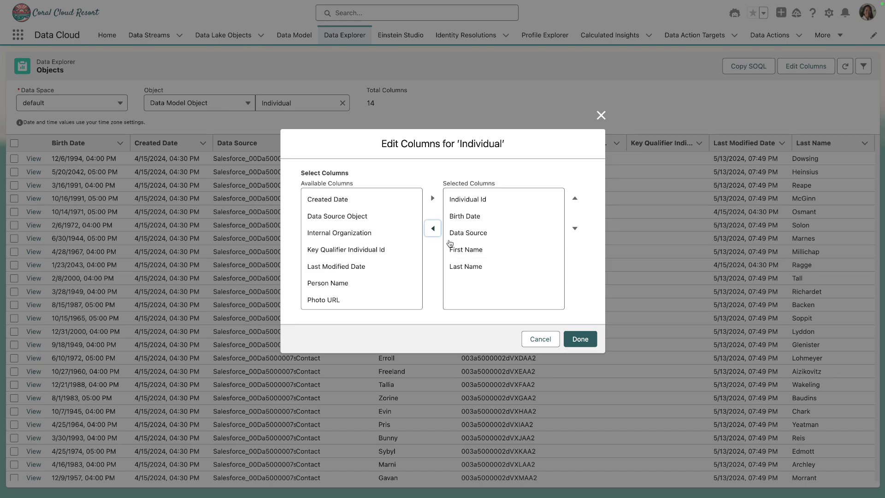
click(578, 338)
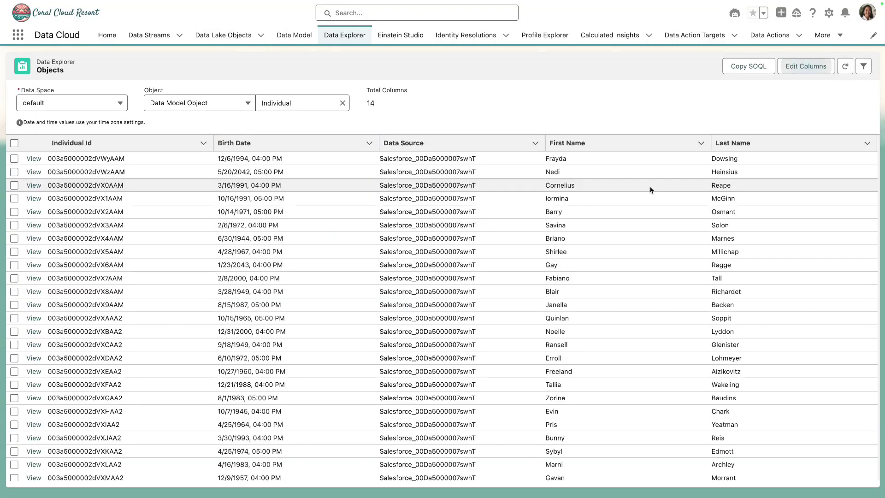
Step: Filter the Individual records to Last Name equals the guest's surname
click(863, 66)
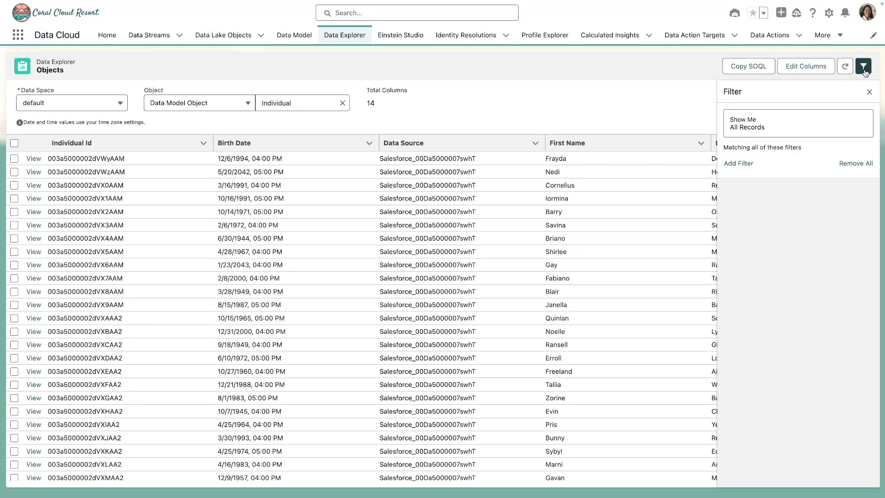
click(739, 165)
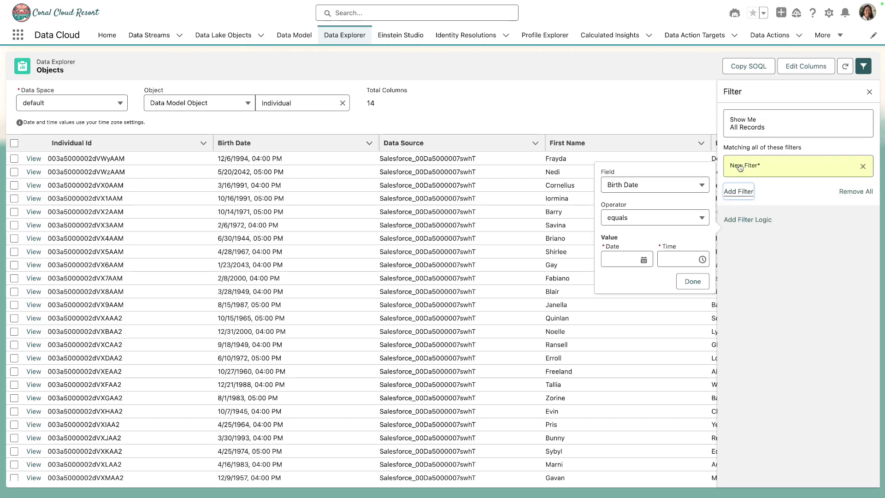
click(663, 189)
click(636, 350)
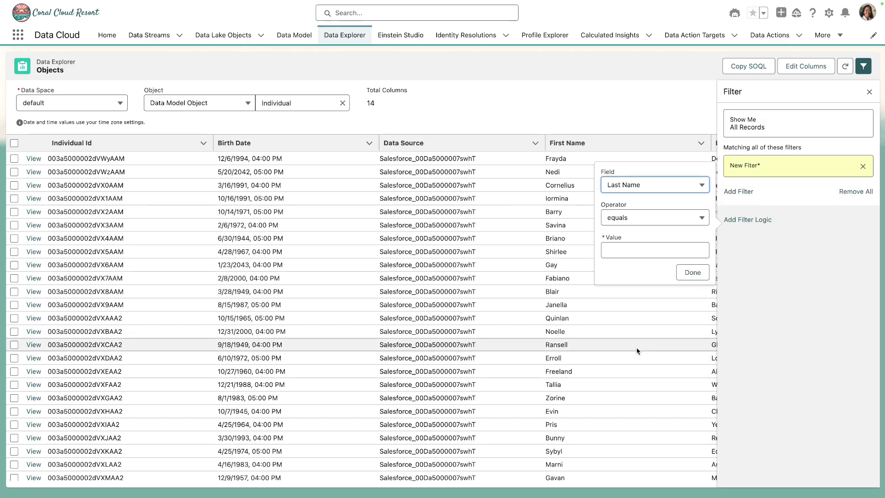
click(620, 251)
text(Rodriguez)
click(682, 279)
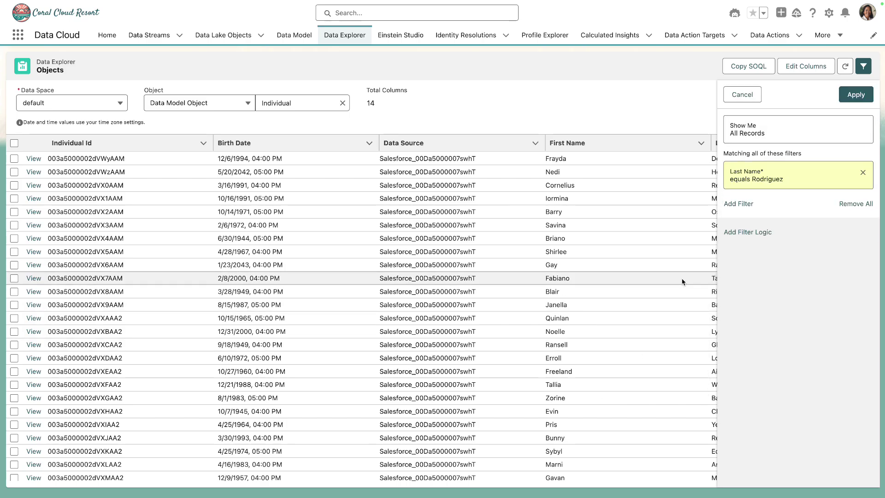
click(861, 95)
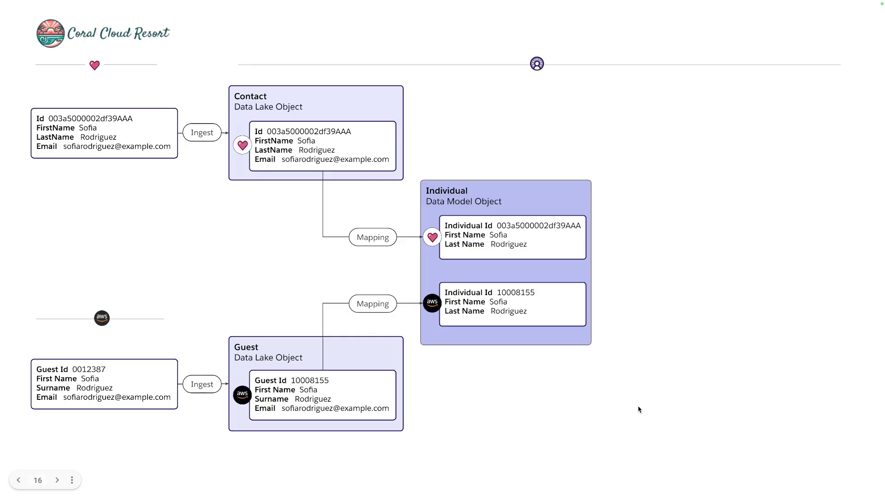
Step: Advance to slide 17 showing the Identity Resolution matching and reconciliation panel
key(Right)
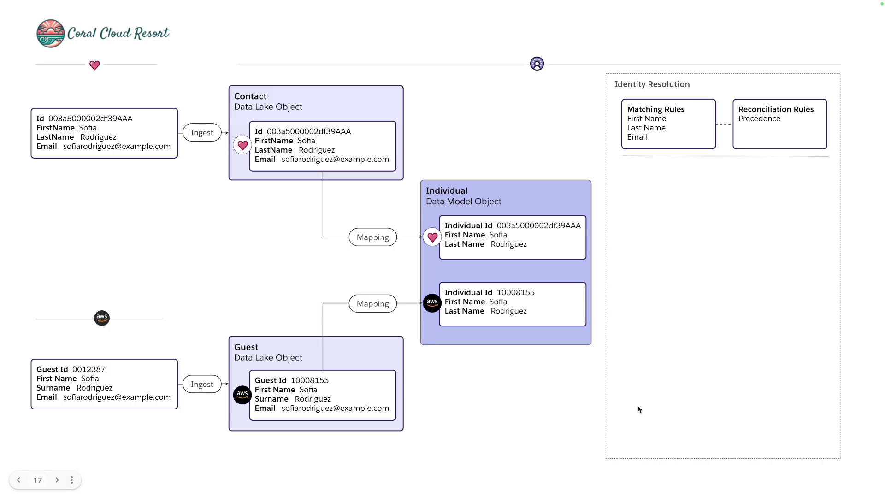
Step: Reveal the Resolve Identities and unified profile builds, then start a new identity resolution ruleset
key(Right)
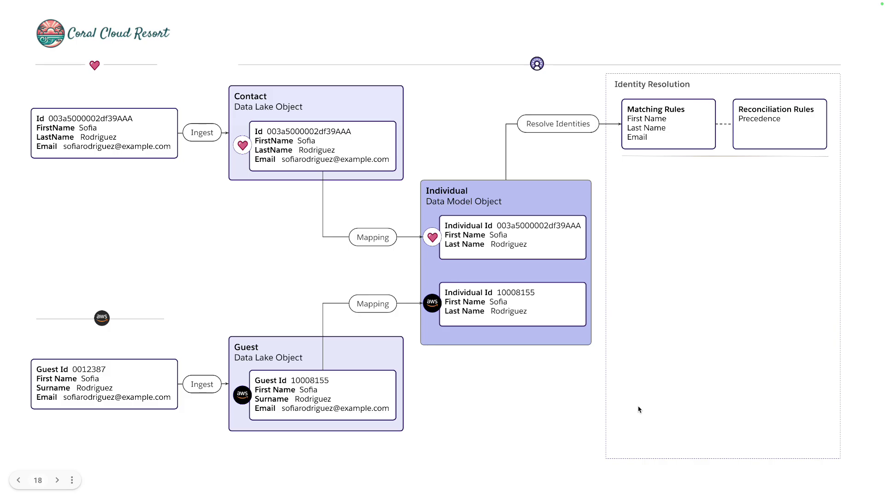
key(Right)
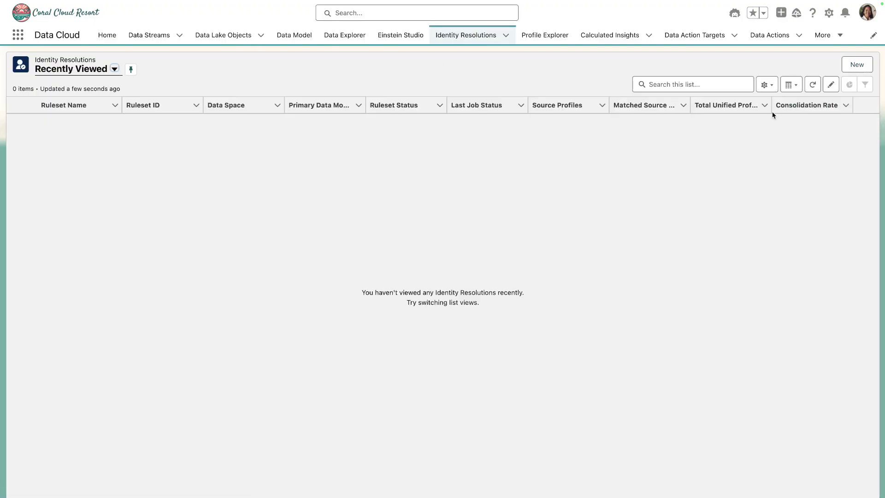
click(846, 69)
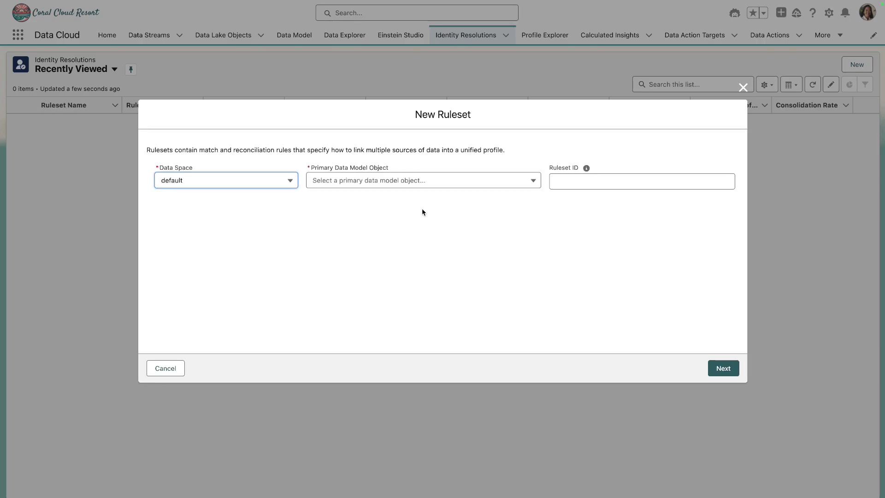
Step: Set up an Individual ruleset with ID ccid, named 'Guest Name and Email', automatic job runs off
click(444, 186)
click(437, 201)
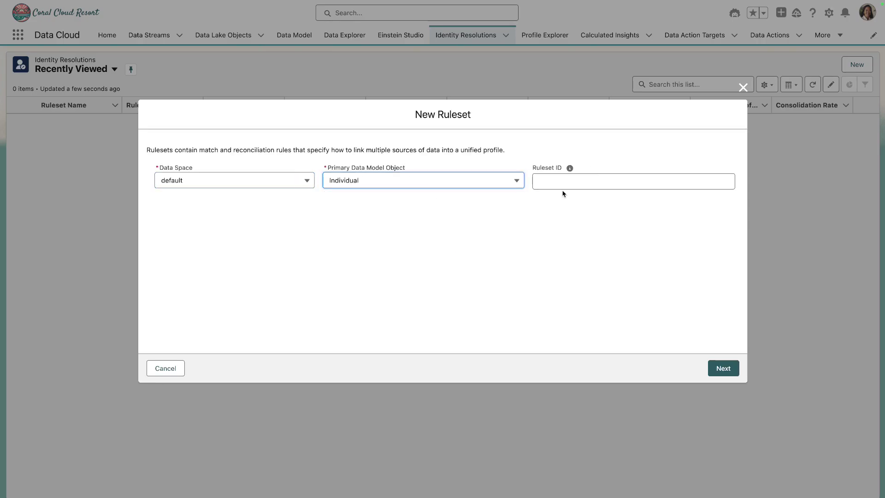
click(573, 182)
text(ccid)
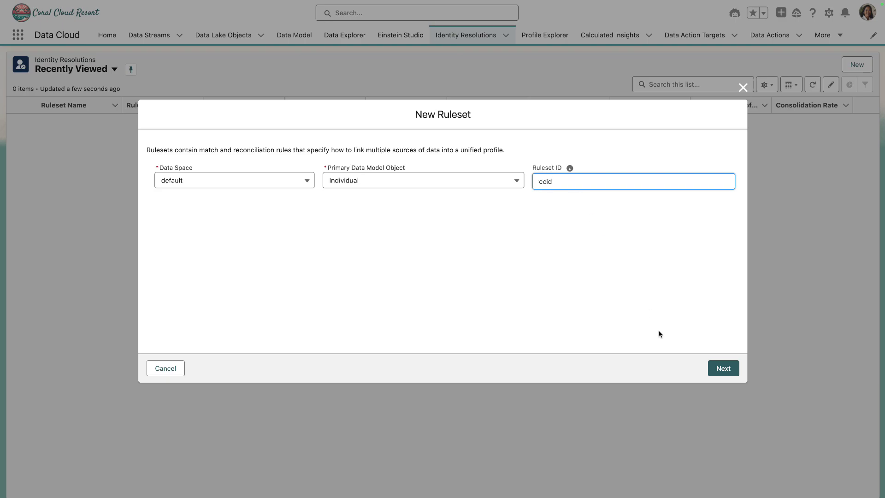
click(718, 368)
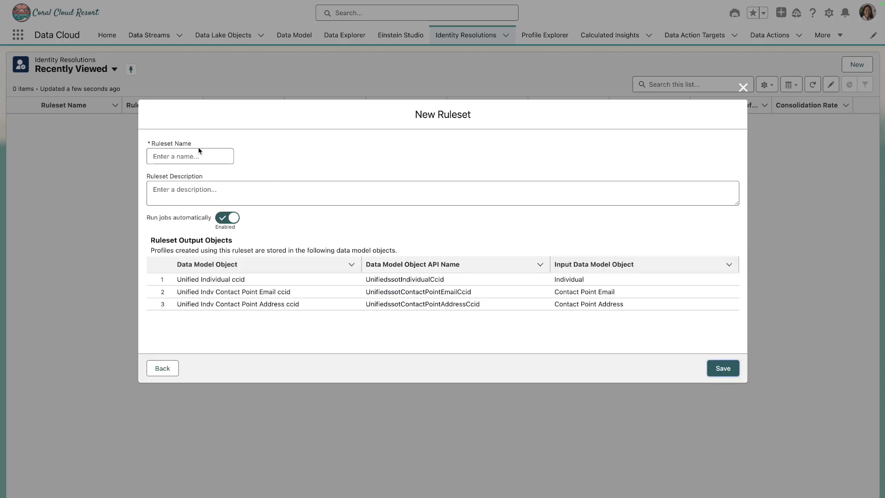
click(196, 155)
text(Guest Name and Email)
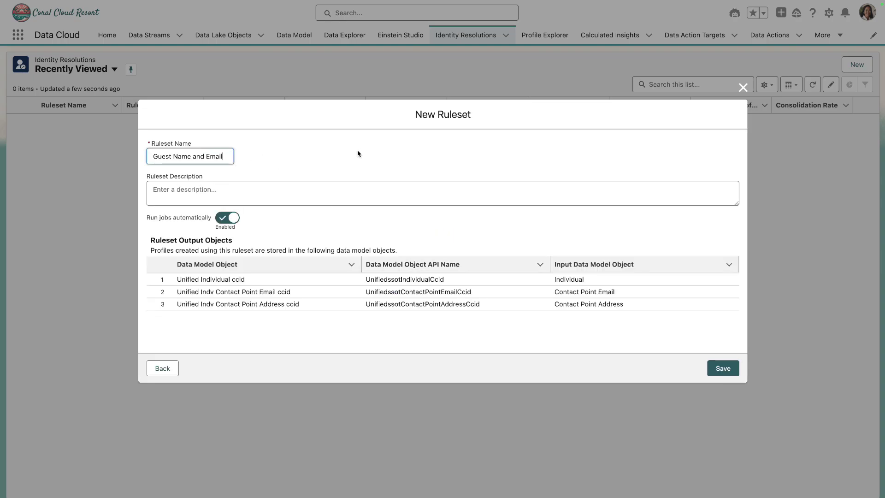
click(220, 216)
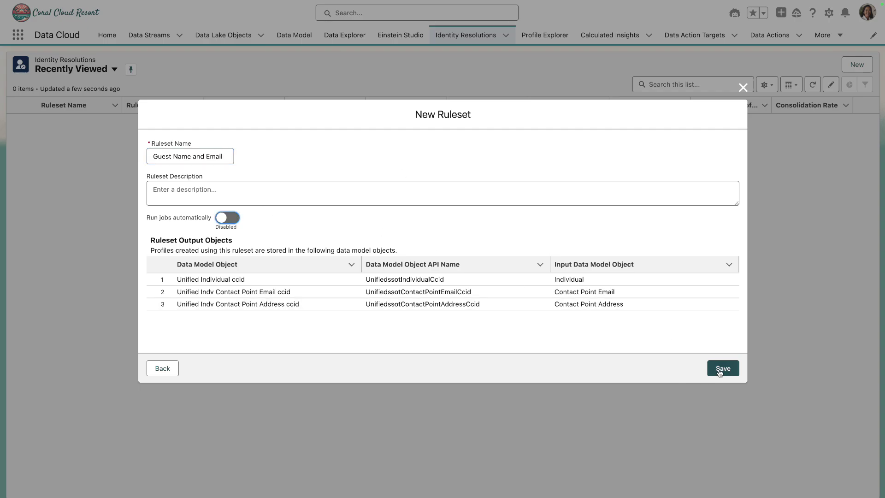
Step: Save the Guest Name and Email ruleset
click(720, 371)
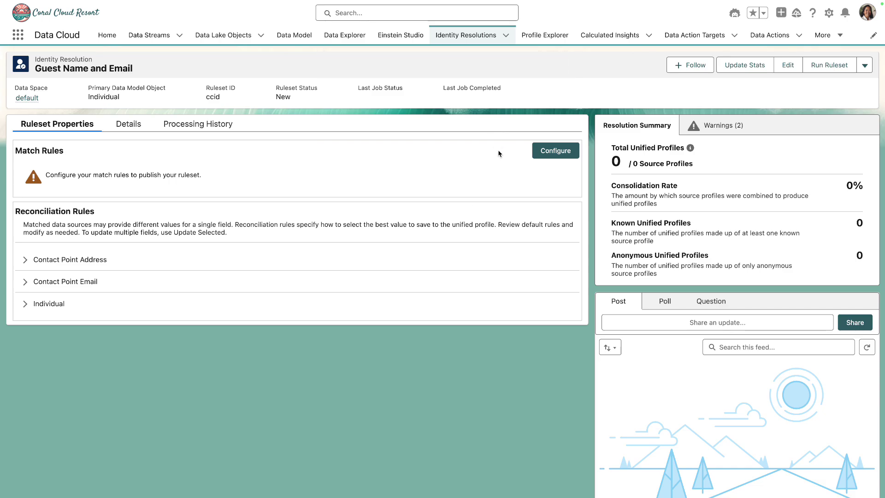
Step: Add Match Rule 1 as Fuzzy Name and Normalized Email, accepting its default criteria
click(543, 156)
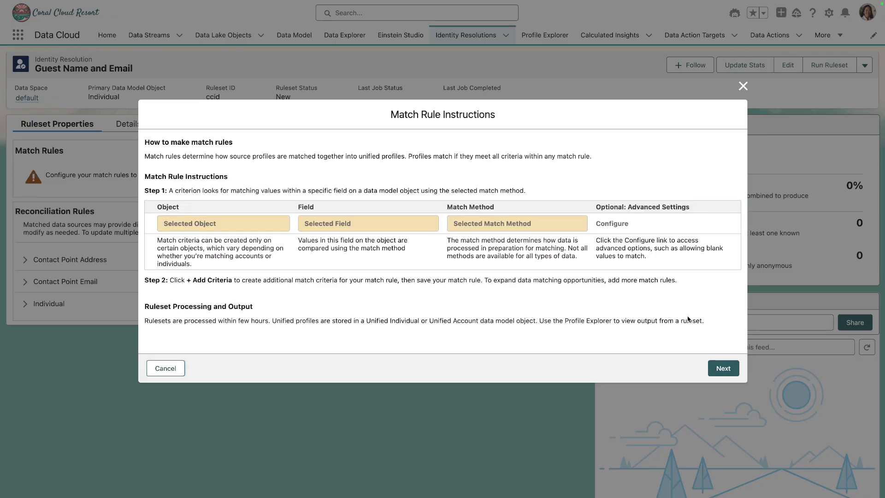
click(723, 367)
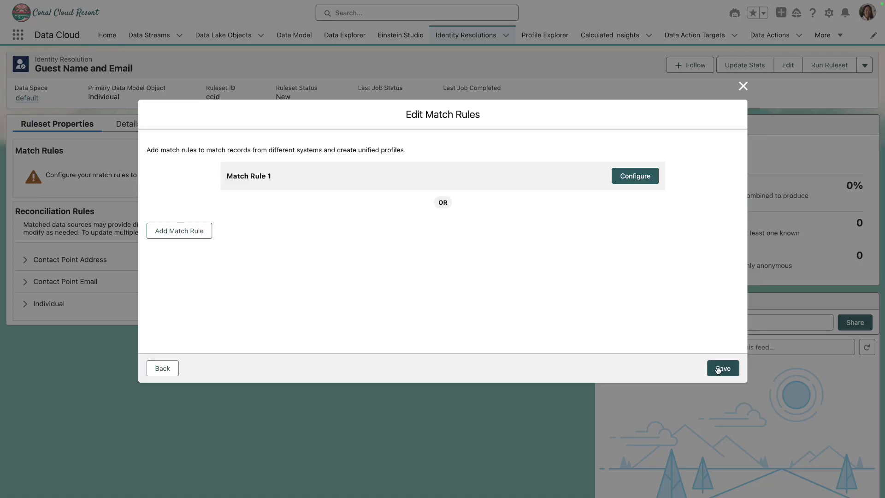
click(624, 176)
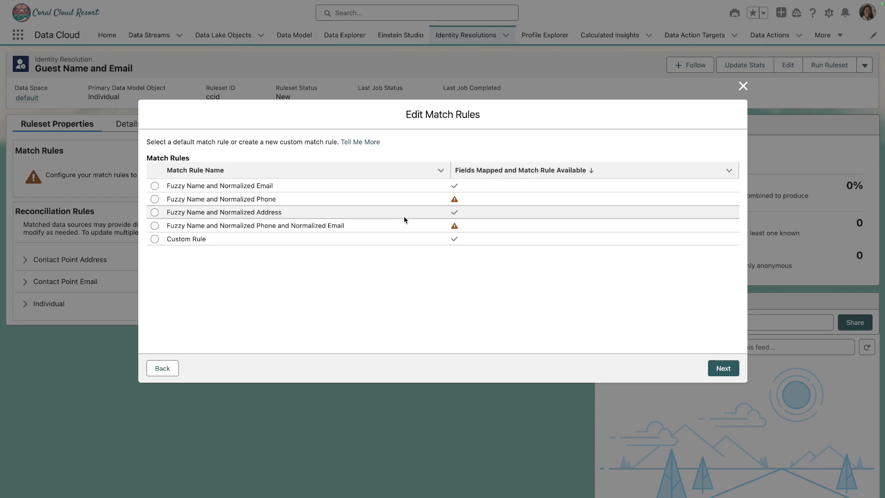
click(163, 187)
click(724, 370)
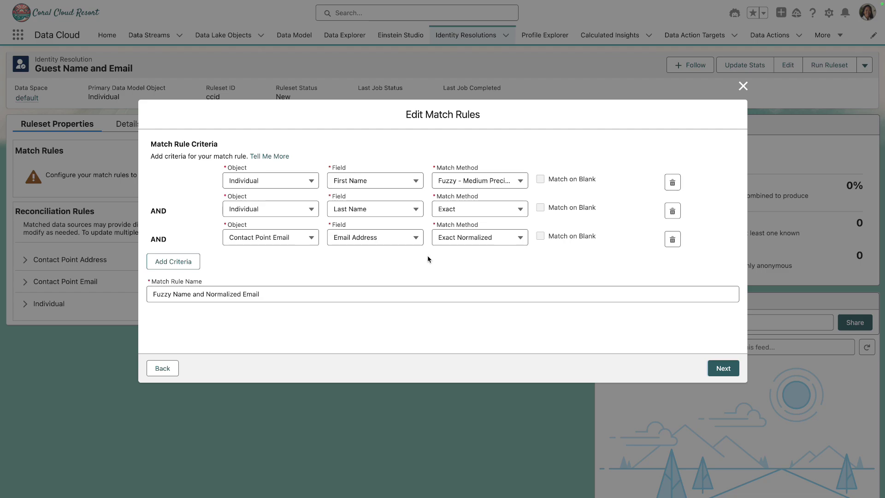
click(718, 368)
Step: Save the match rules so the ruleset publishes
click(717, 368)
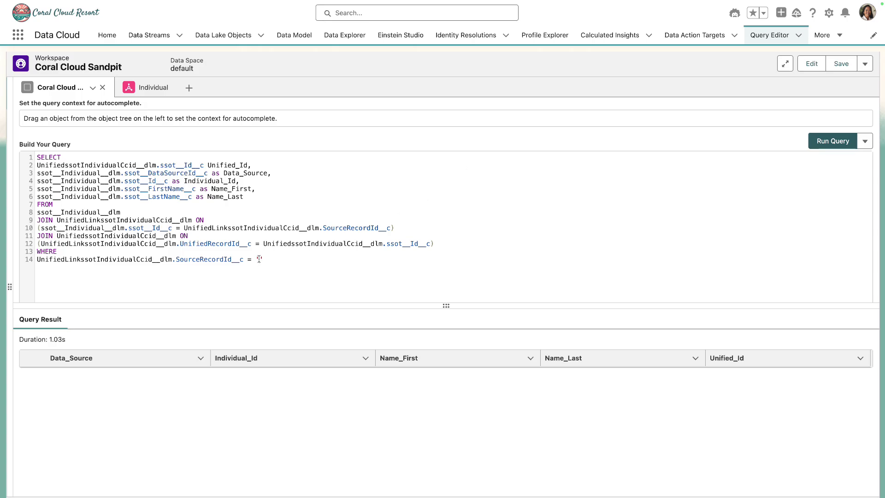
Step: Run the query filtered on the guest's Salesforce record ID to return its unified ID
text(003a5000002df39AAA)
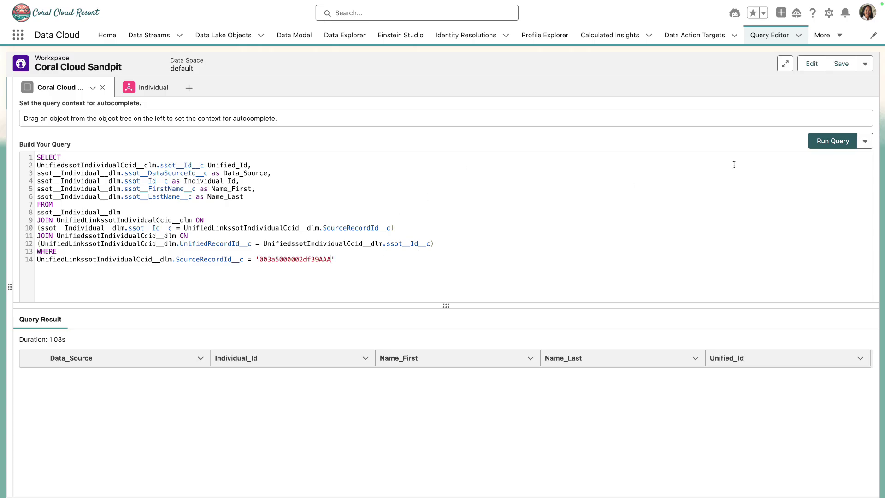
click(818, 142)
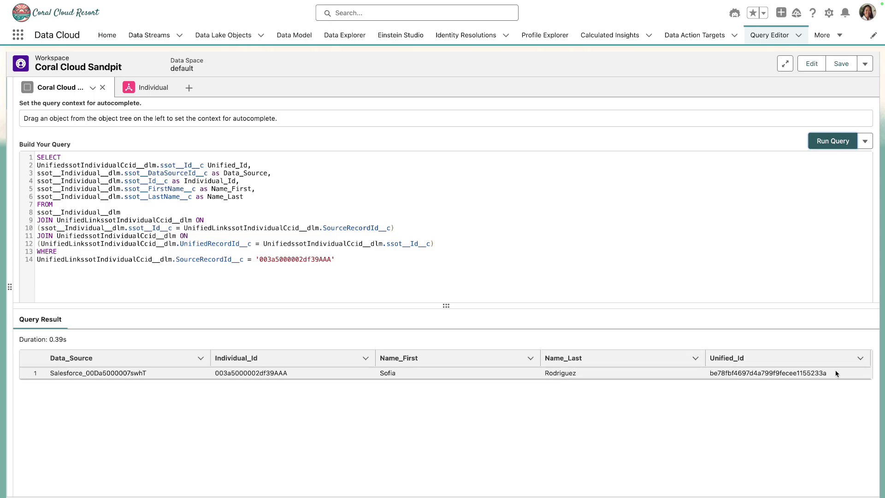
Step: Swap the line 14 filter ID for the guest's S3 record ID and rerun the query
double_click(288, 258)
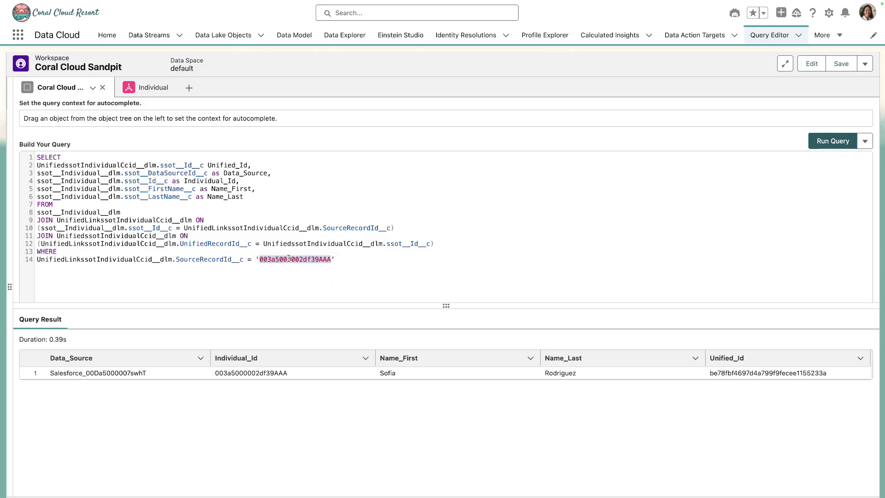
text(10008155)
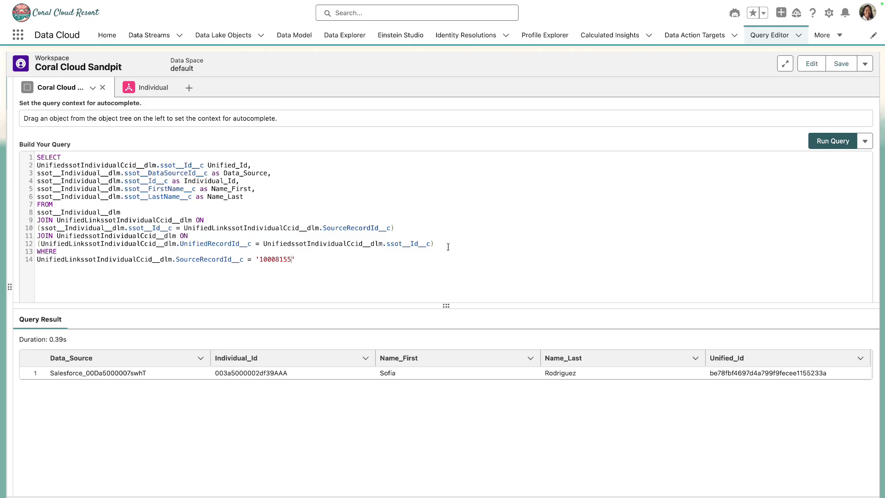
click(815, 142)
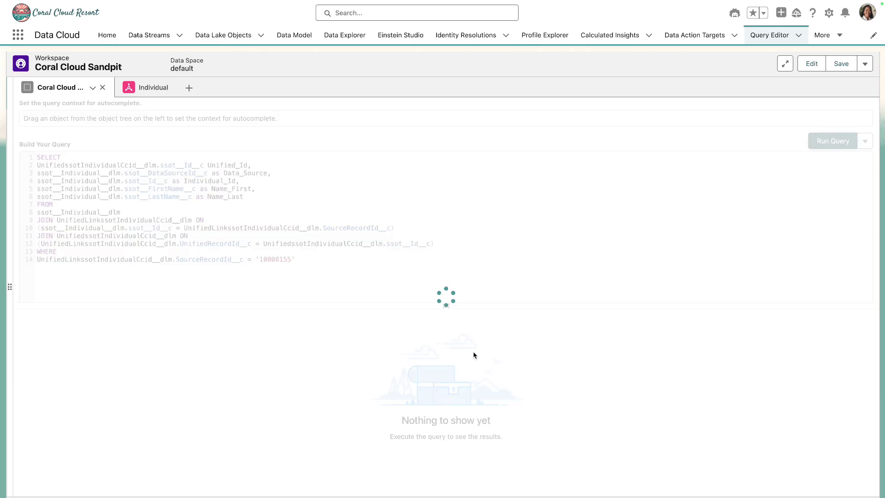